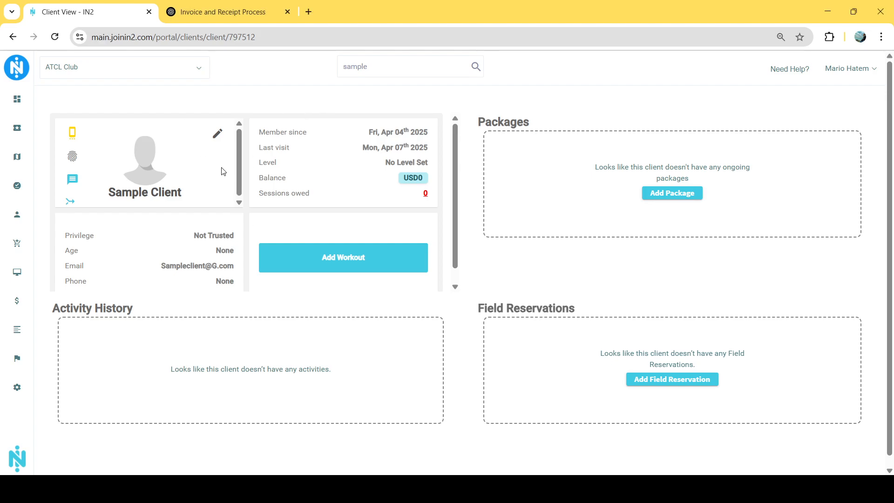
# Buy the "10 Passes - Sample" class package for the client and pay the full 200 USD with Cash USD
pyautogui.click(678, 197)
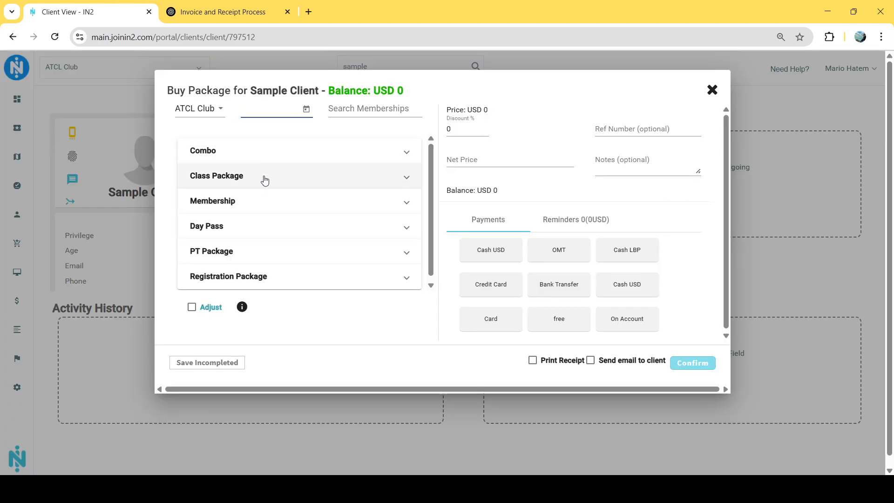
pyautogui.click(263, 180)
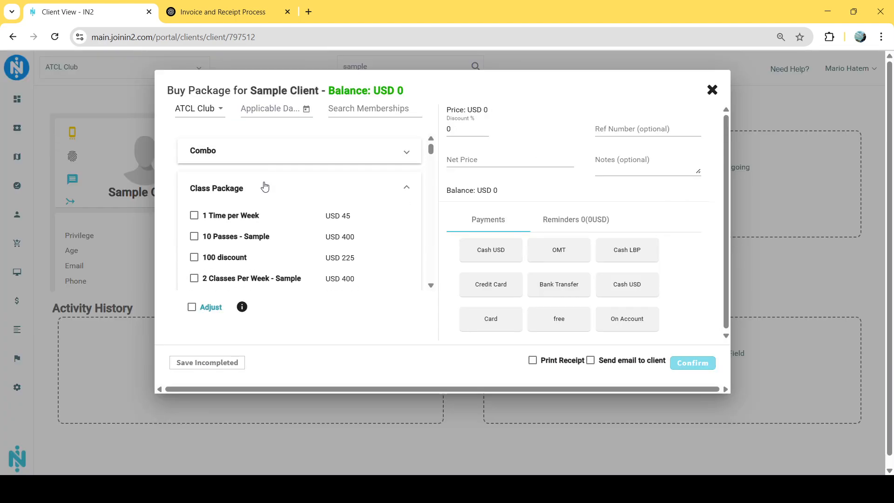
pyautogui.click(252, 239)
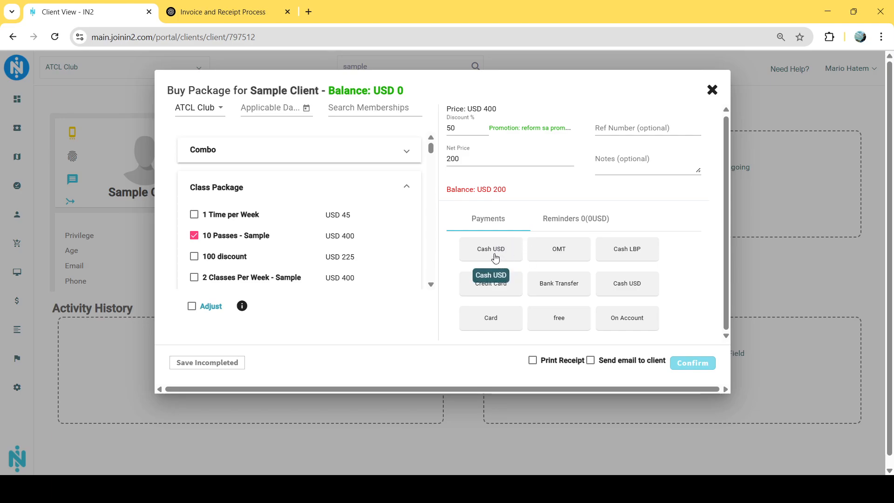
pyautogui.click(495, 257)
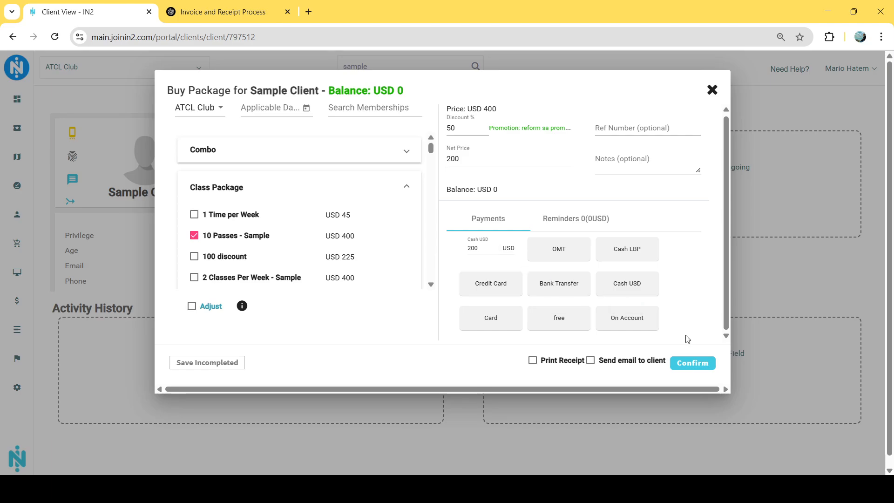
pyautogui.click(677, 363)
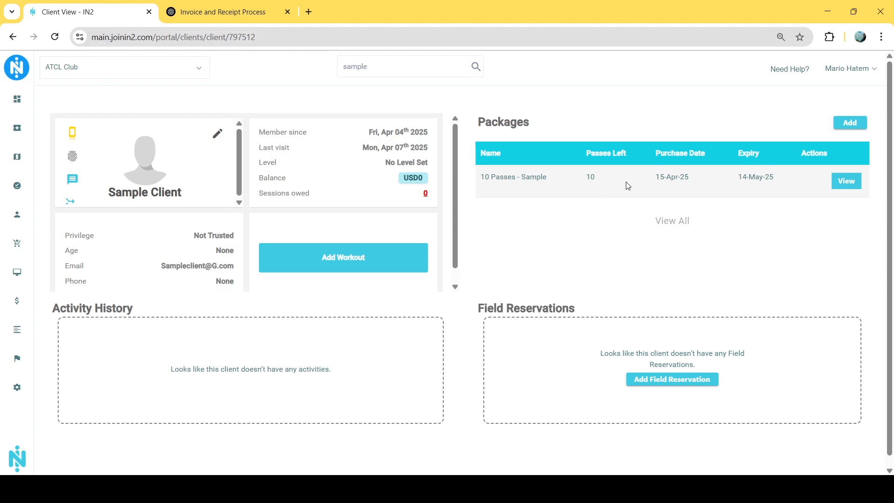
# Open the client's statement and examine the method, branch and date options while editing the package payment's receipt
pyautogui.click(417, 182)
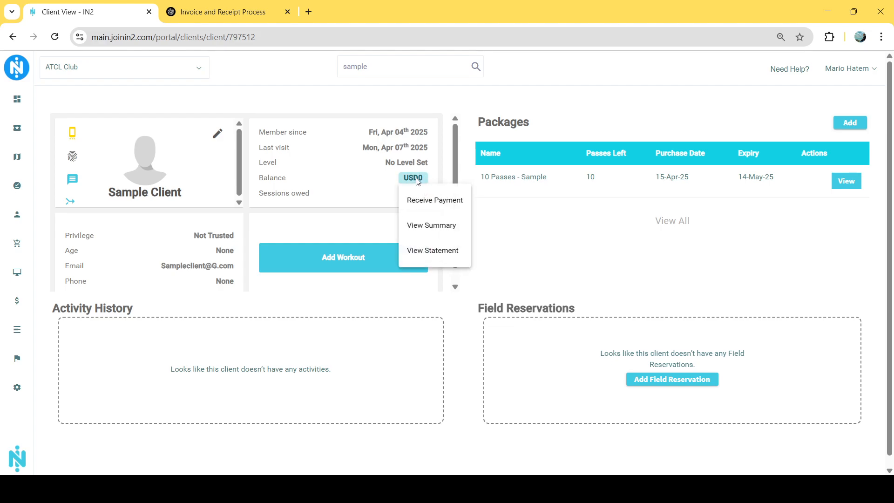
pyautogui.click(441, 256)
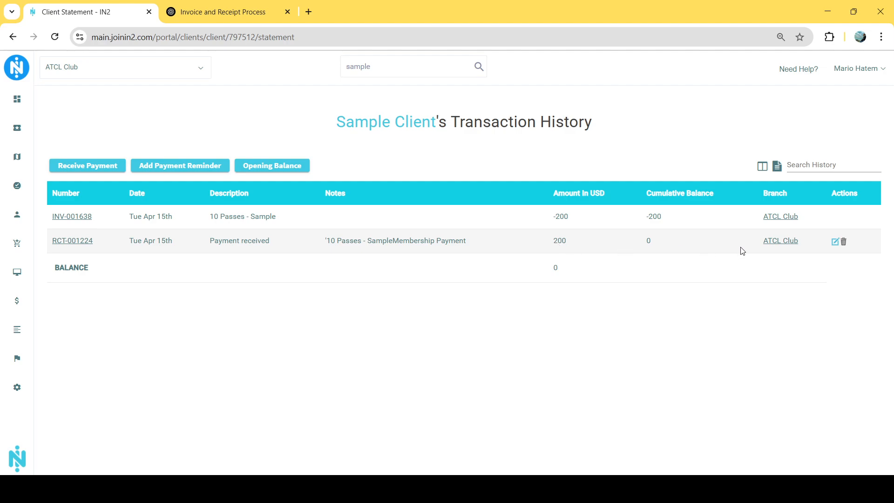
pyautogui.click(834, 243)
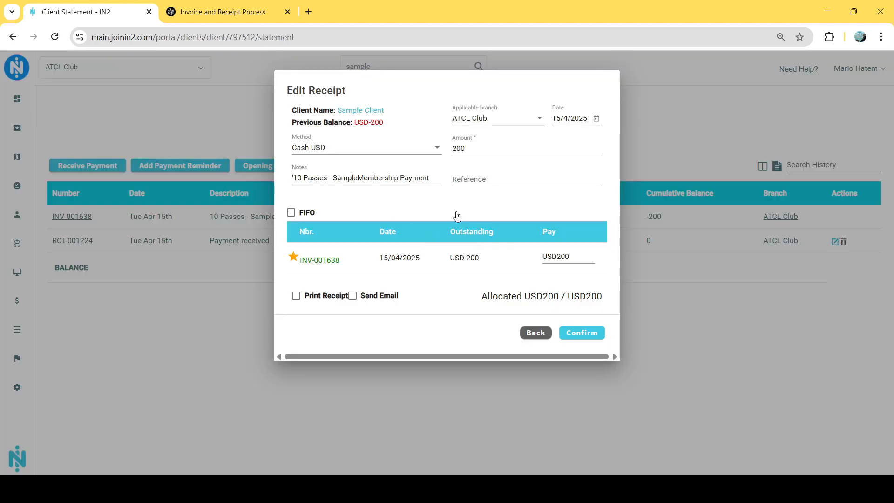
pyautogui.click(412, 152)
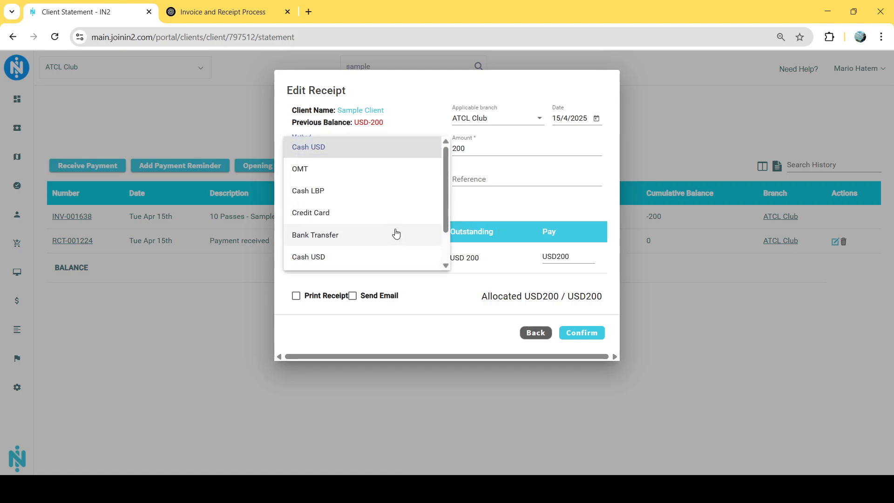
pyautogui.click(516, 198)
pyautogui.click(506, 122)
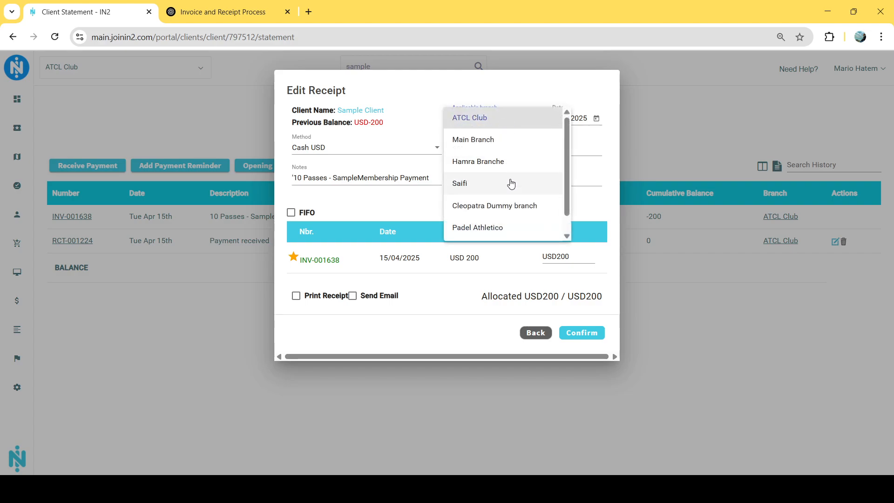
pyautogui.click(592, 147)
pyautogui.click(596, 118)
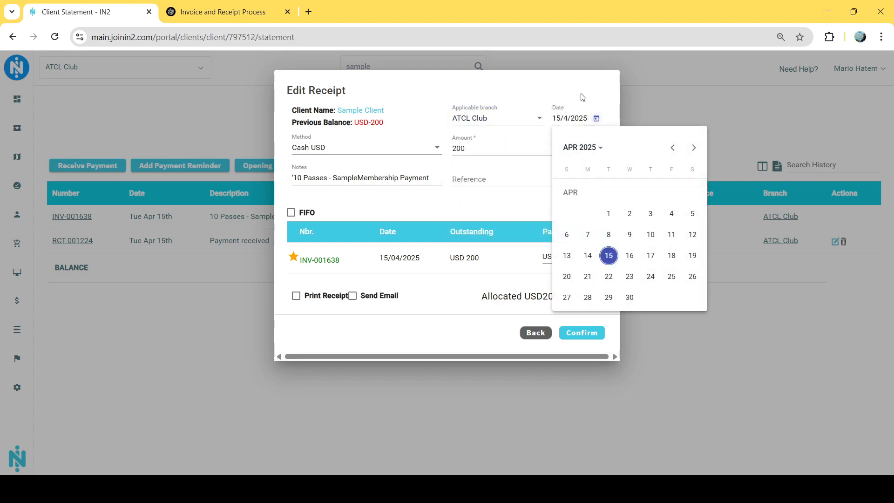
pyautogui.click(548, 110)
# Try setting the receipt amount and its invoice allocation to USD 100, and leave the edit without saving
pyautogui.doubleClick(465, 148)
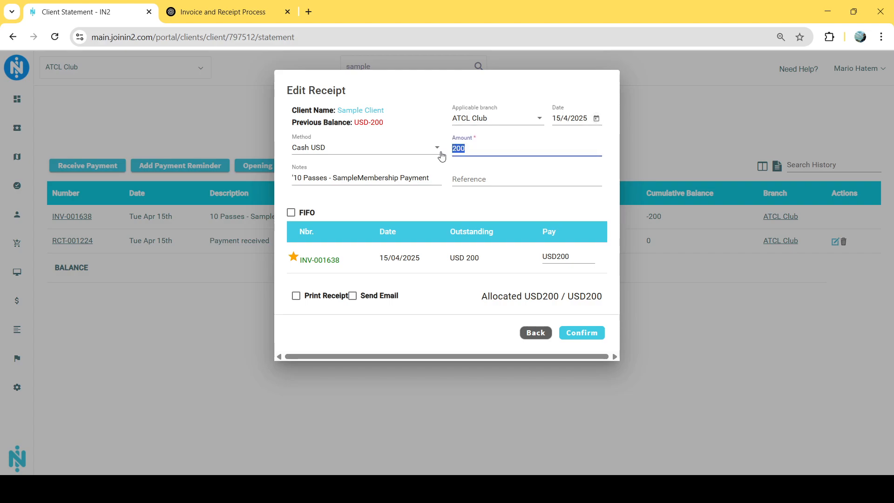
pyautogui.write('100')
pyautogui.click(566, 256)
pyautogui.doubleClick(561, 256)
pyautogui.write('100')
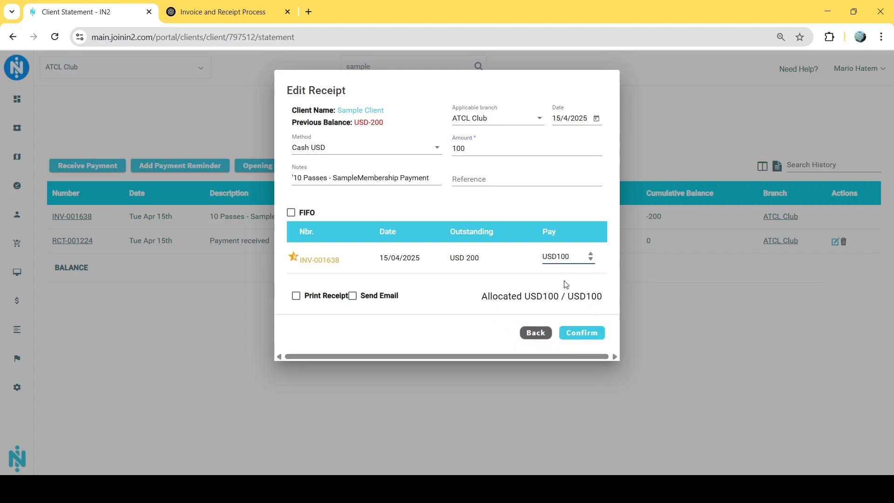
pyautogui.click(474, 145)
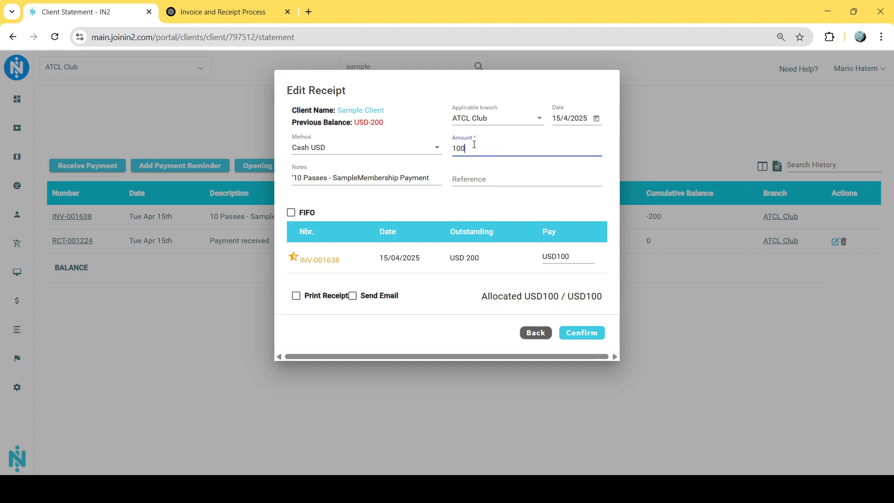
pyautogui.click(577, 258)
pyautogui.click(536, 333)
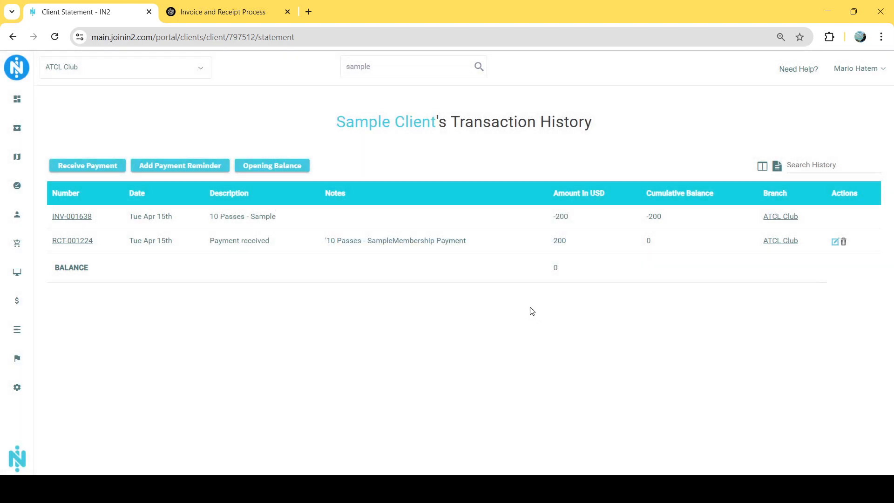
# View the printable versions of the package's invoice and its payment receipt from the transaction history
pyautogui.click(71, 218)
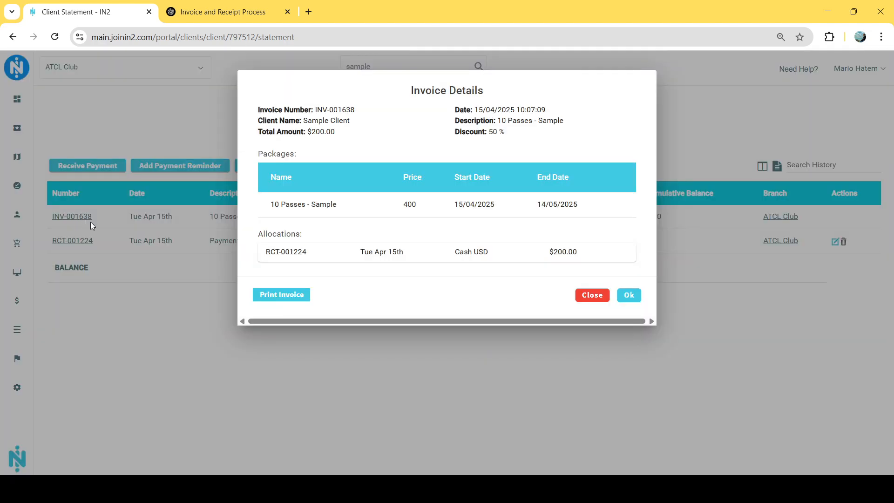
pyautogui.click(284, 298)
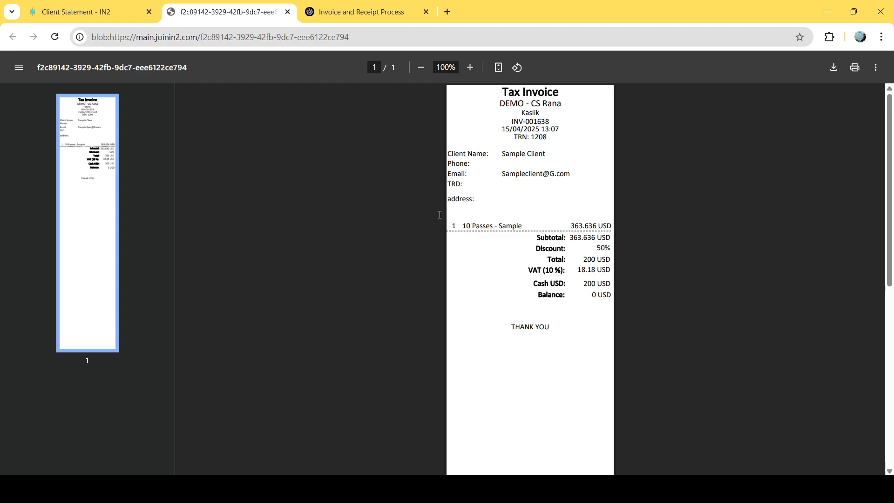
pyautogui.click(112, 9)
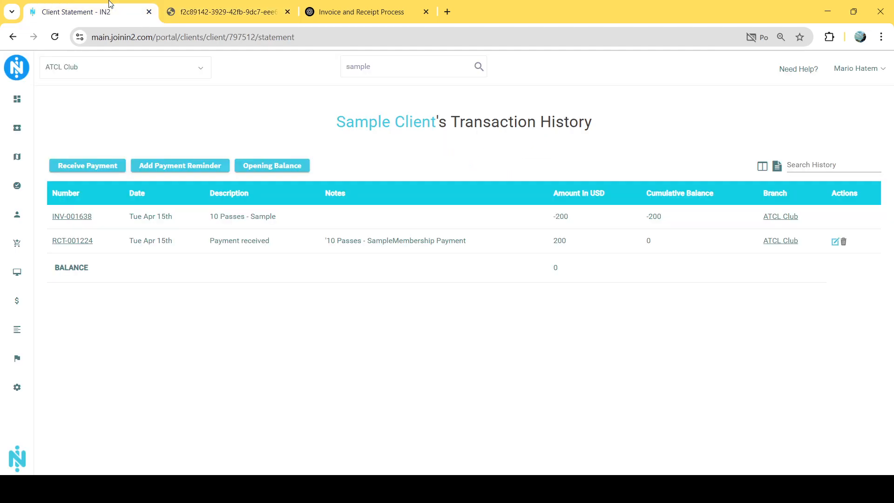
pyautogui.click(79, 245)
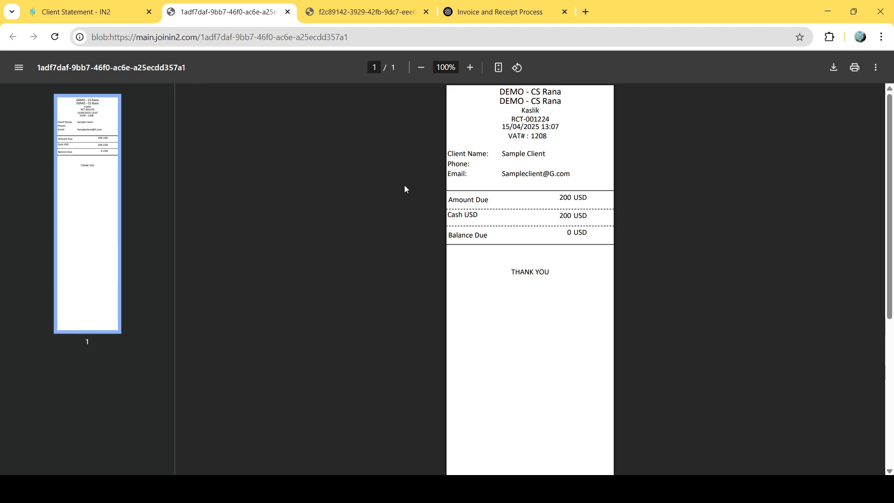
pyautogui.click(123, 7)
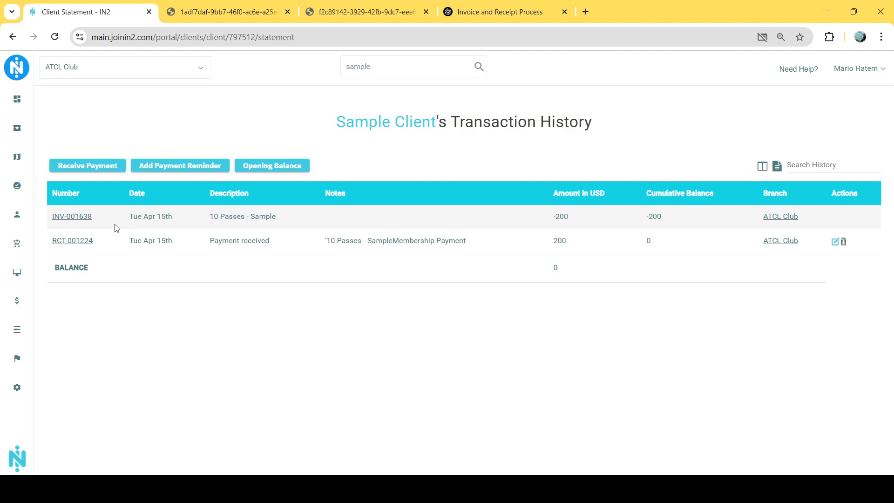
# Buy a second "10 Passes - Sample" class package from the client's profile, charging 200 USD to On Account
pyautogui.click(417, 125)
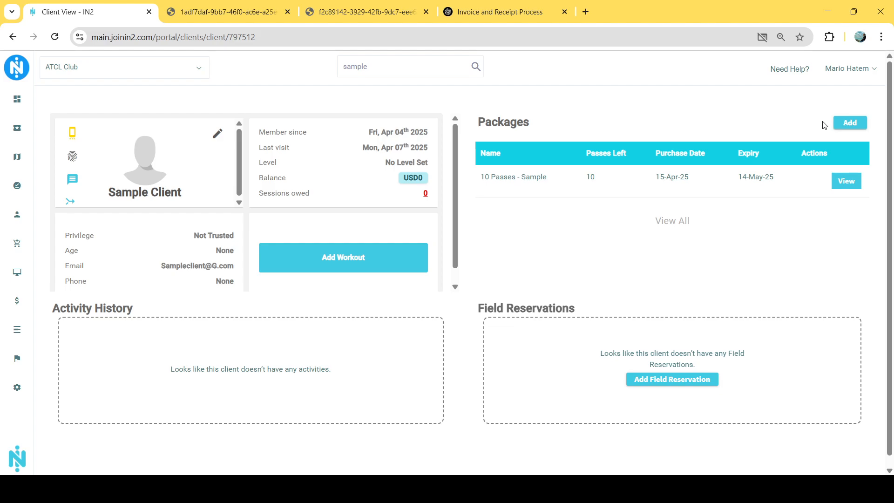
pyautogui.click(849, 123)
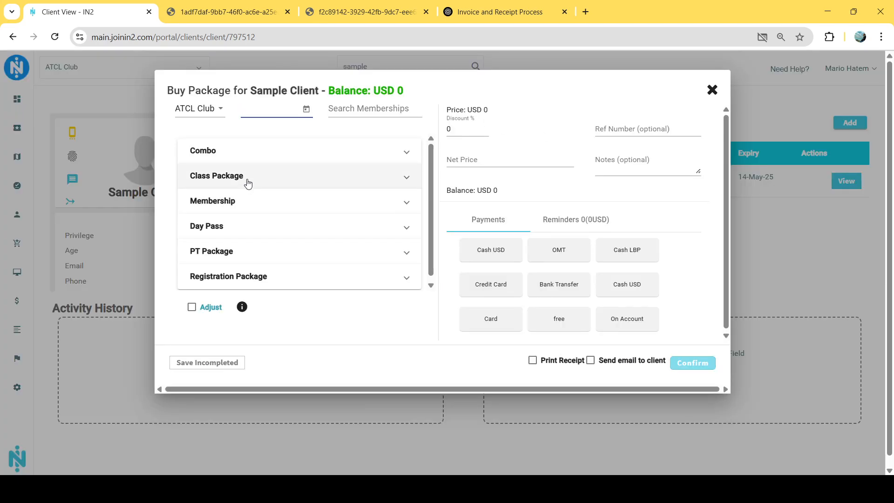
pyautogui.click(246, 180)
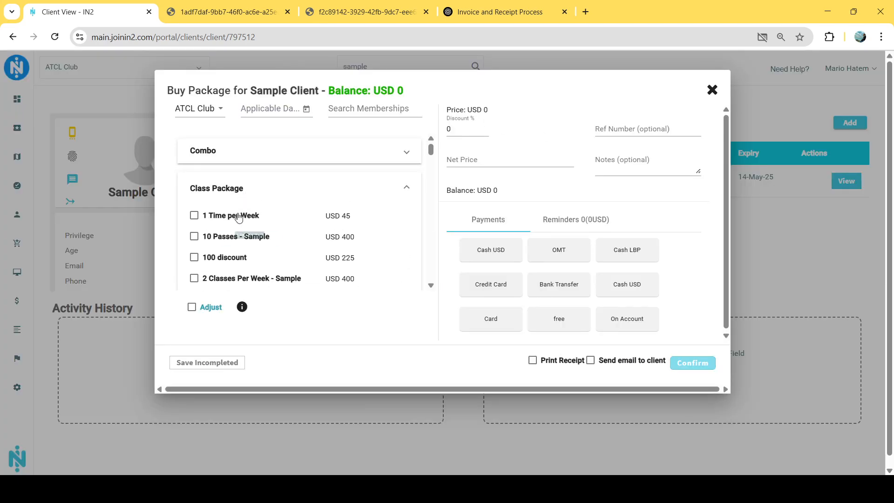
pyautogui.click(233, 238)
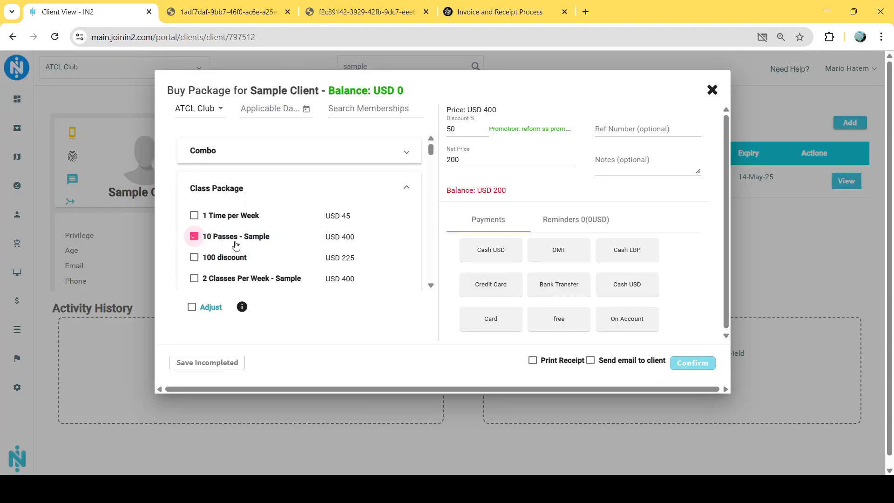
pyautogui.click(629, 321)
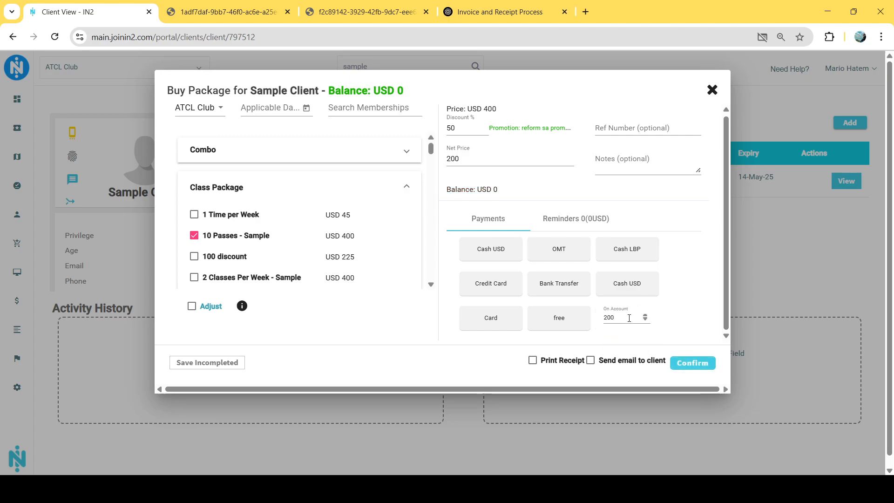
pyautogui.click(681, 368)
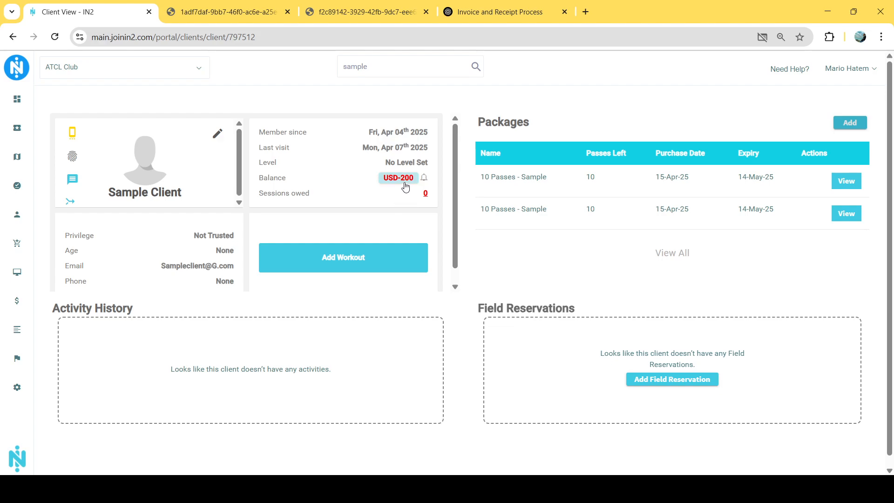
# Check the client's statement for the second package's invoice and return to the client's profile
pyautogui.click(404, 187)
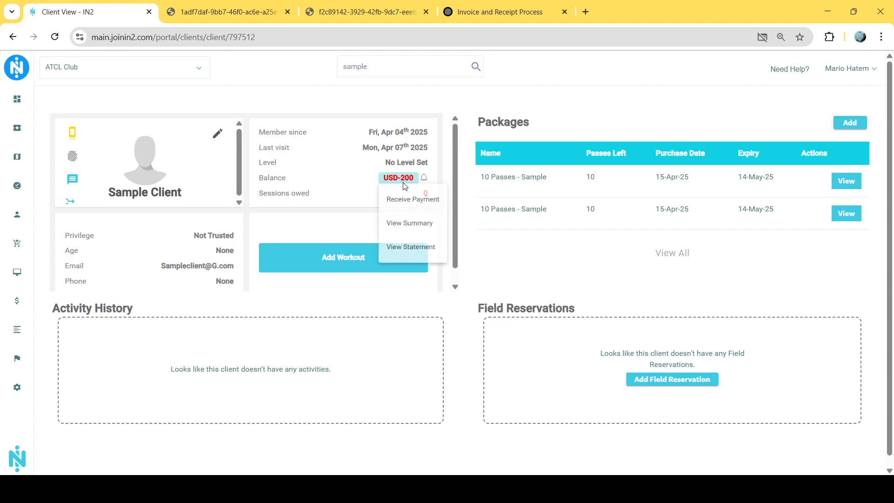
pyautogui.click(410, 254)
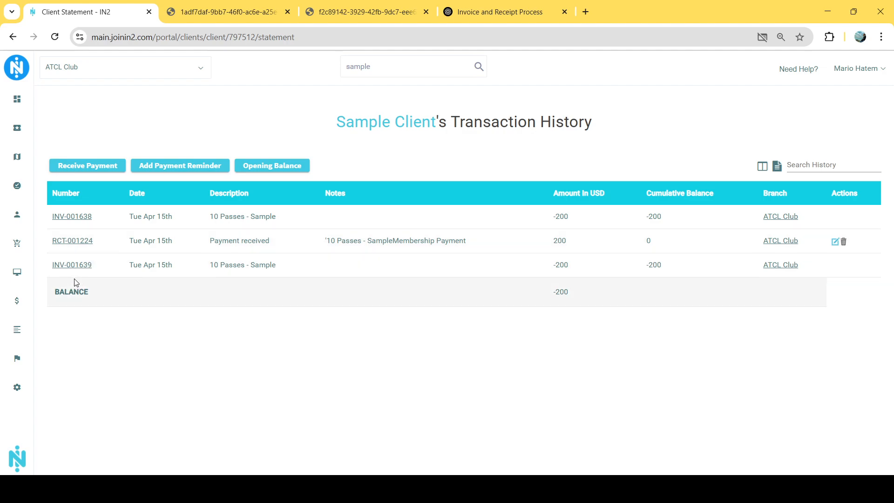
pyautogui.click(381, 130)
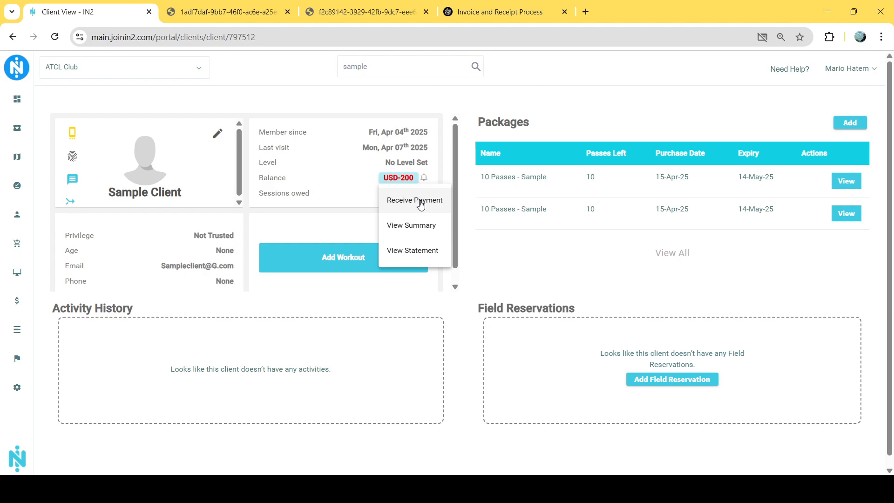
# Start receiving a Cash USD payment against the client's outstanding balance and set its amount to 100
pyautogui.click(407, 205)
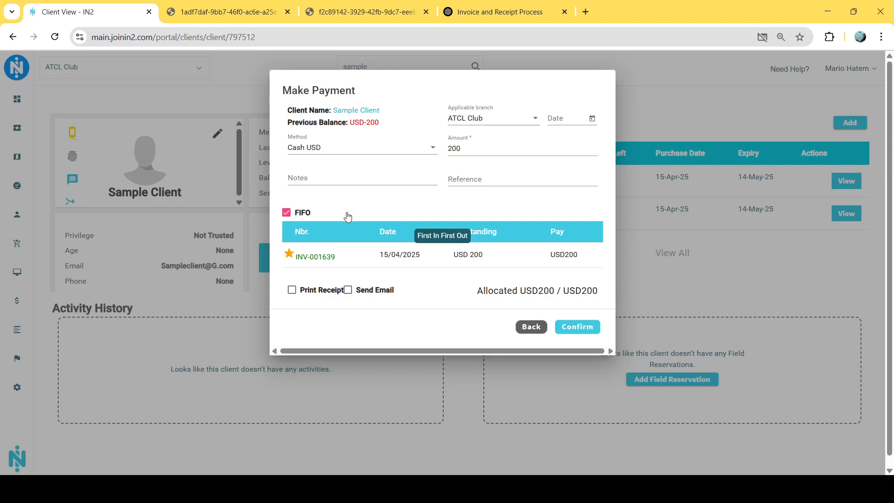
pyautogui.click(477, 122)
pyautogui.click(481, 115)
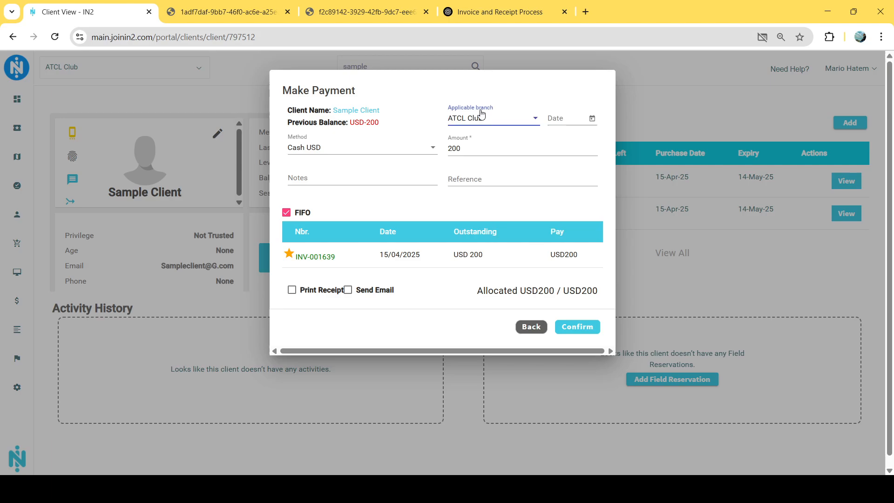
pyautogui.moveTo(474, 147); pyautogui.dragTo(440, 147)
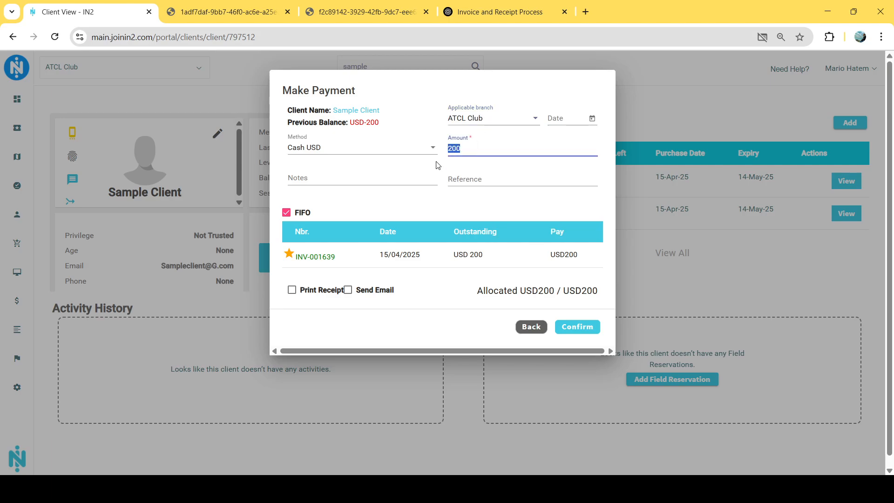
pyautogui.write('100')
pyautogui.click(459, 200)
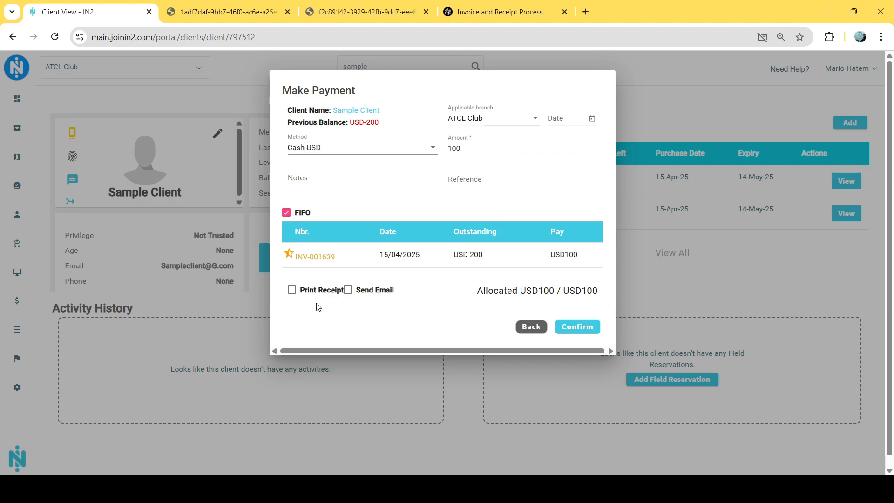
# Turn off FIFO, manually allocate USD 100 of the payment to invoice INV-001639, and confirm the payment
pyautogui.click(287, 213)
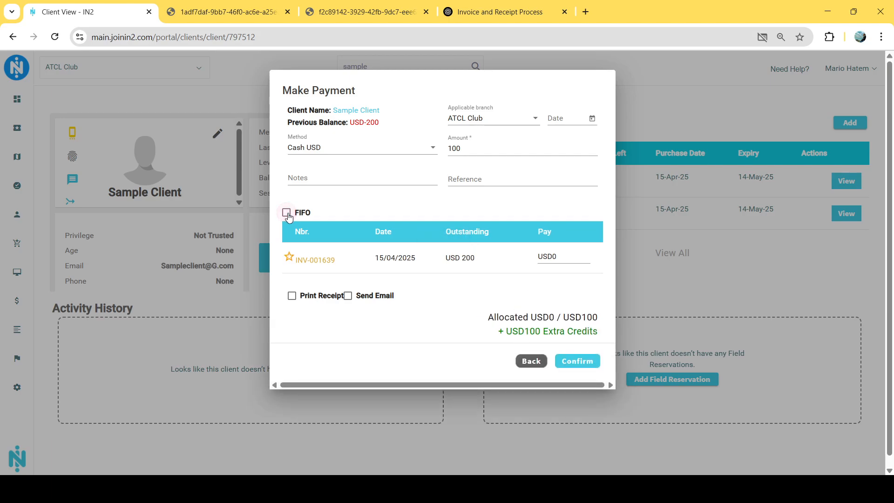
pyautogui.doubleClick(554, 257)
pyautogui.write('100')
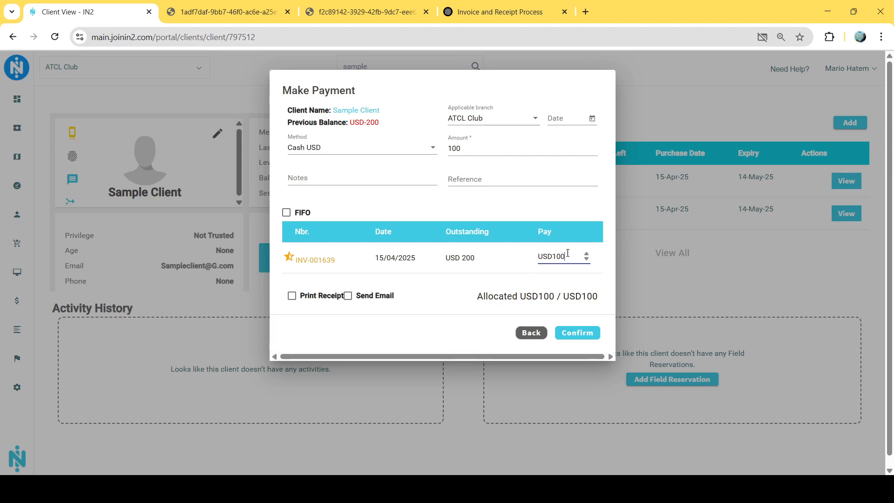
pyautogui.click(577, 332)
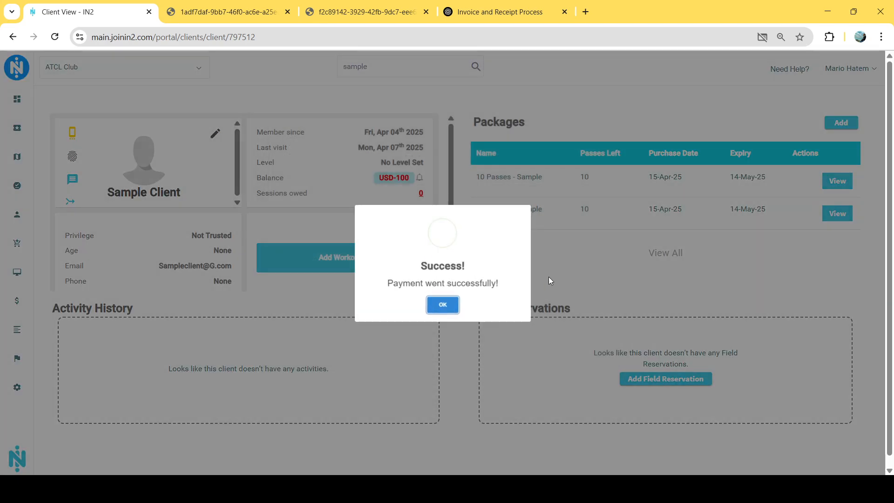
pyautogui.click(442, 303)
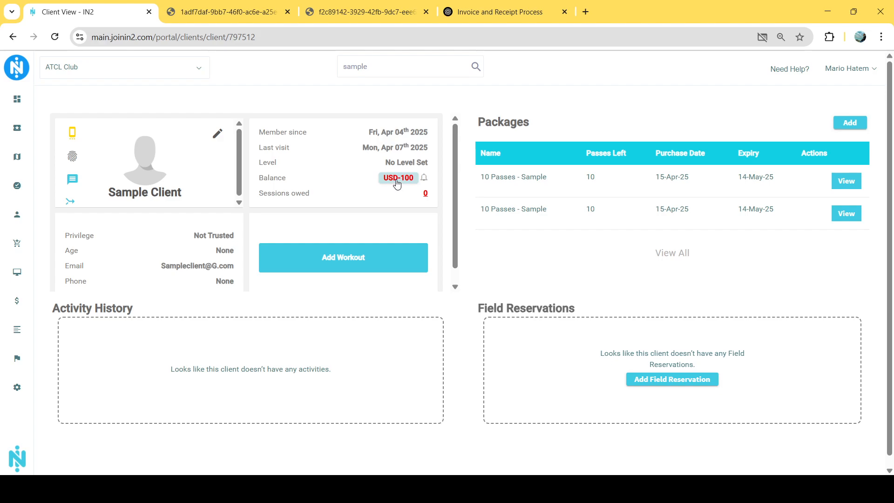
# Check the client's statement for the partial payment's receipt and return to the client's profile
pyautogui.click(396, 183)
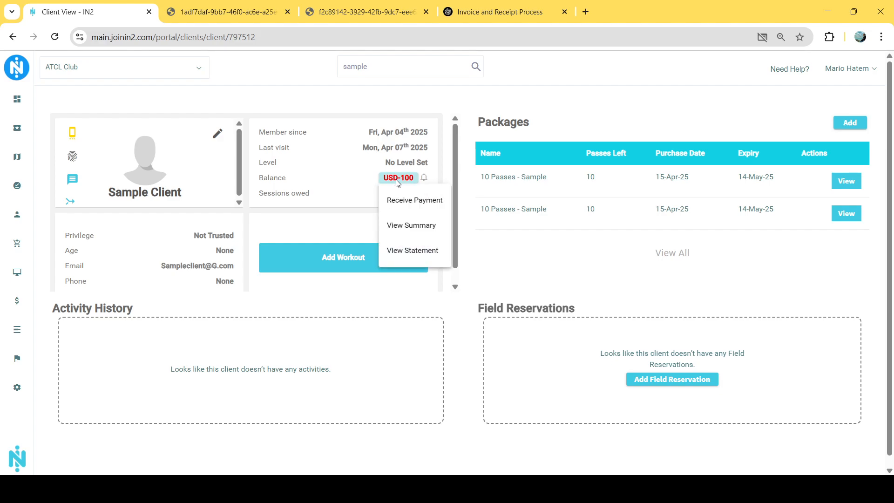
pyautogui.click(414, 259)
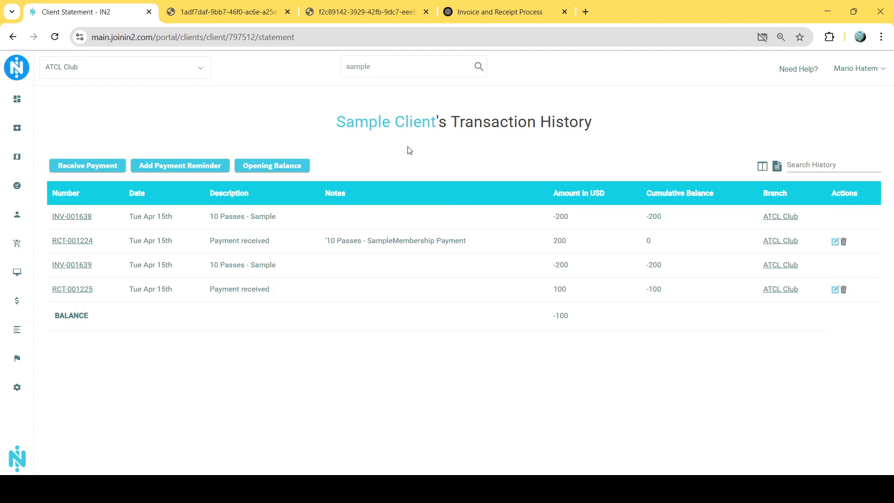
pyautogui.click(400, 124)
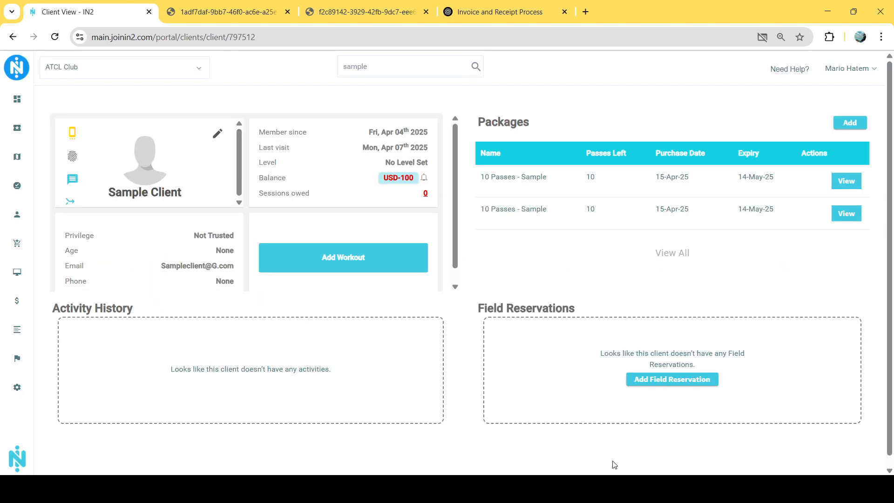